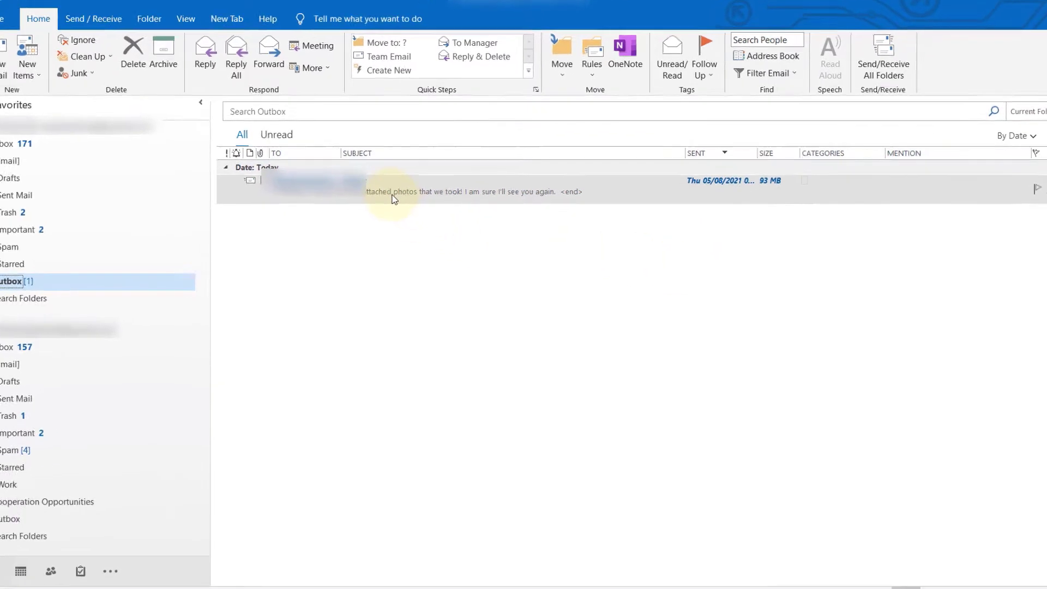
Step: Try to open and then delete the stuck 93 MB Outbox message, which fails
double_click(393, 197)
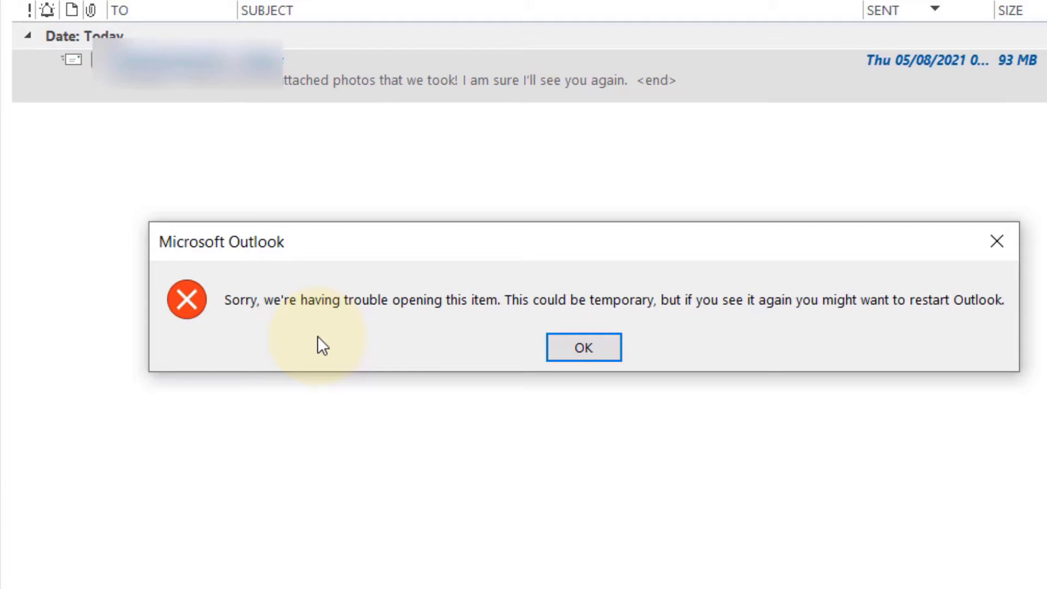
left_click(572, 353)
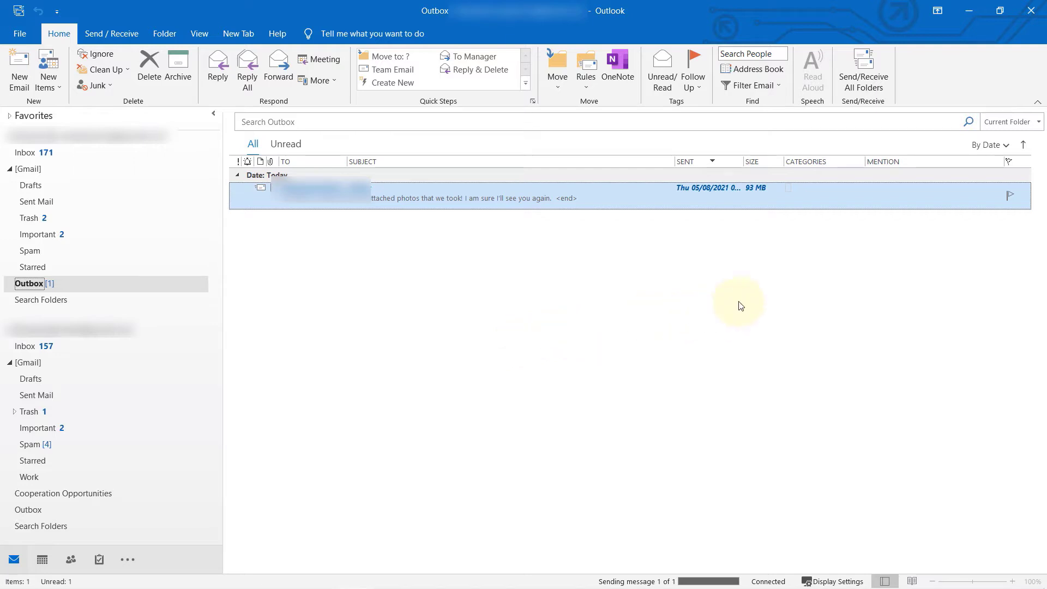
mouse_move(1009, 204)
left_click(1023, 197)
left_click(1024, 198)
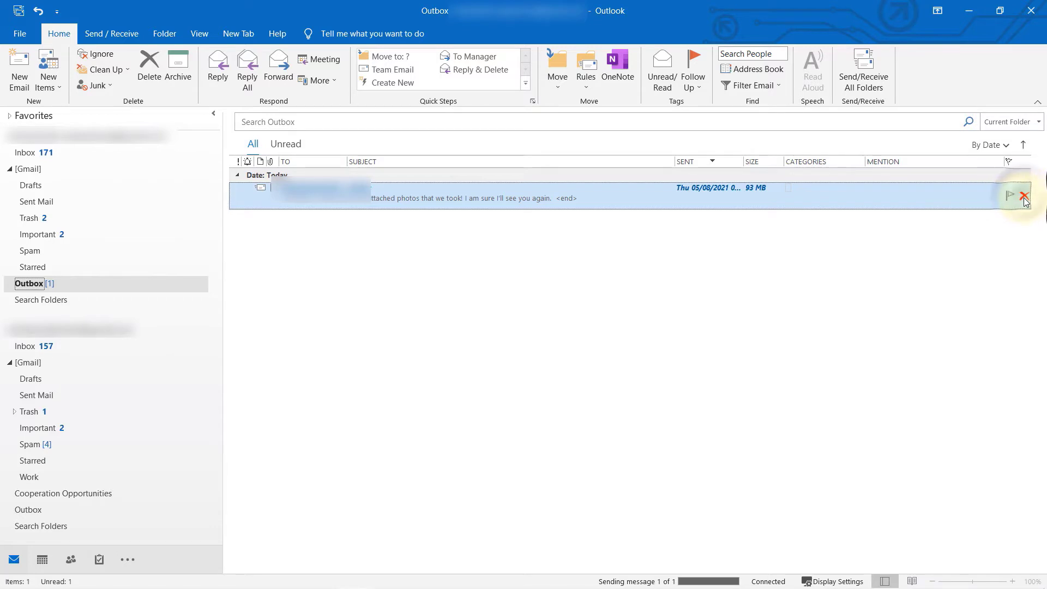
Step: Dismiss the stuck message's actions menu and switch Outlook to Work Offline
right_click(441, 197)
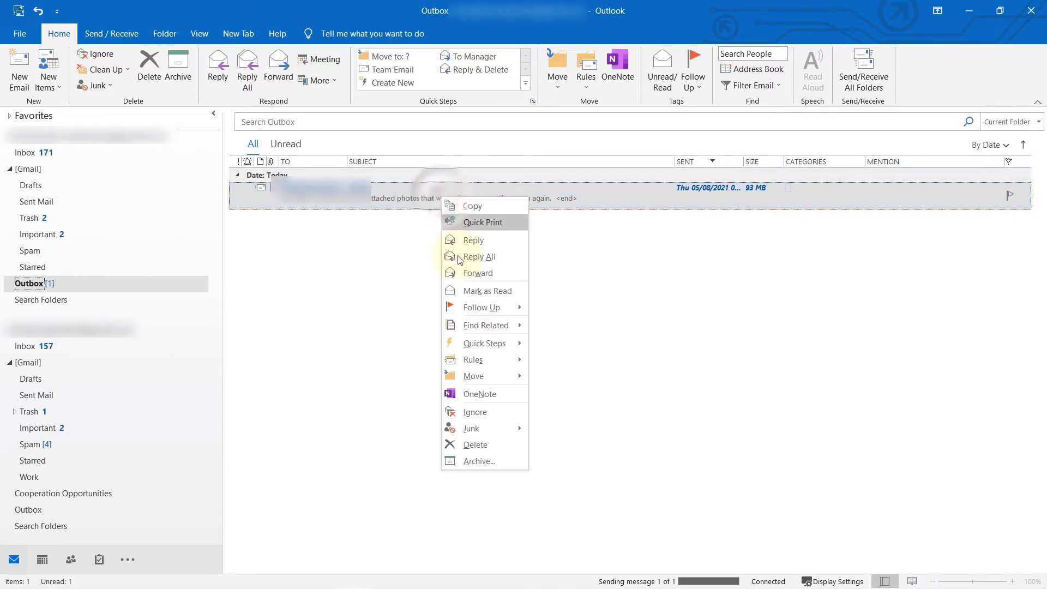
left_click(480, 456)
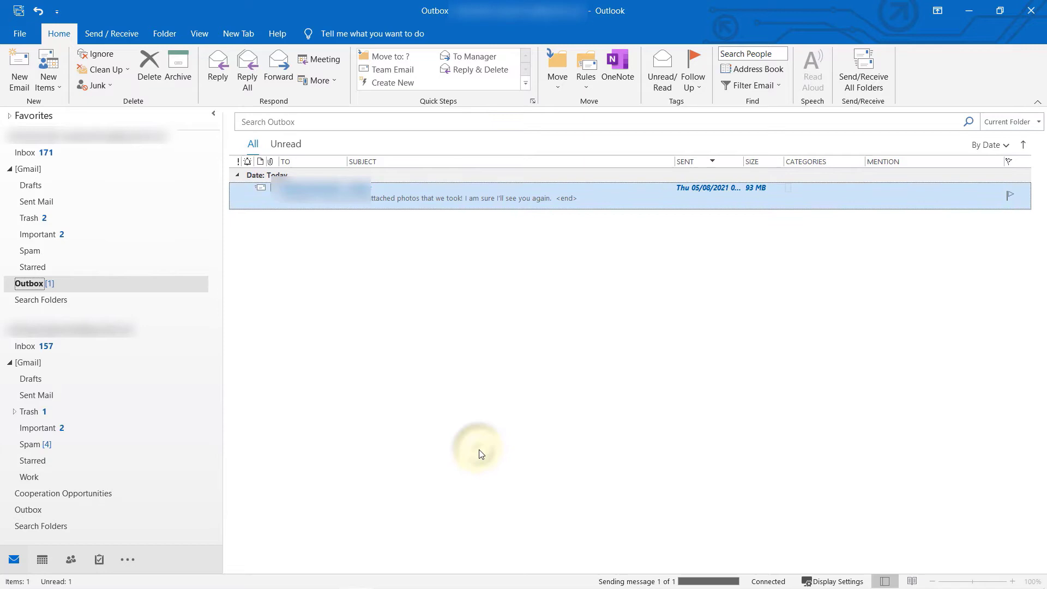
left_click(481, 454)
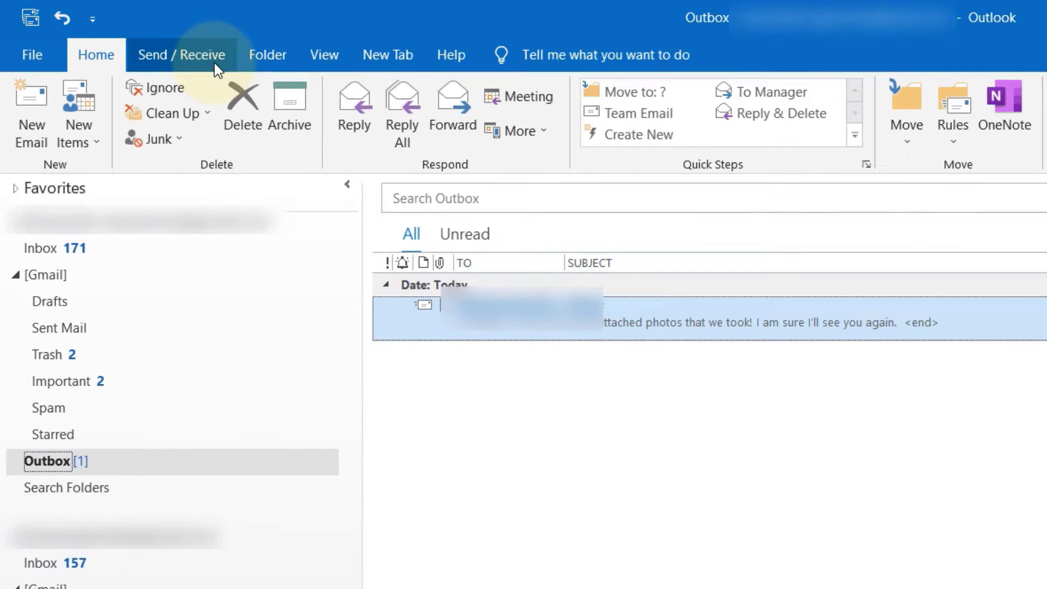
left_click(217, 67)
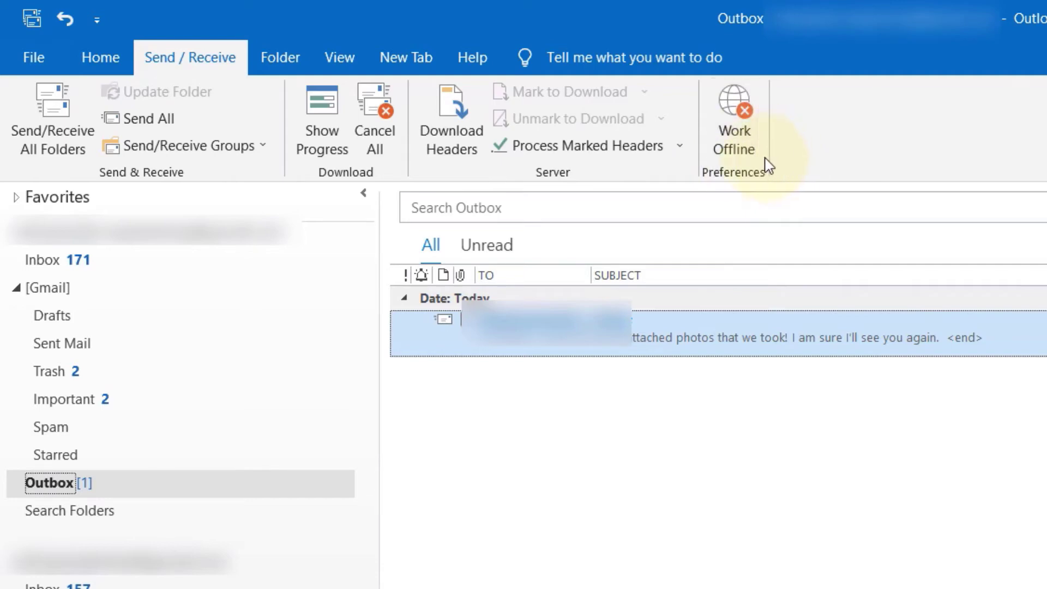
left_click(734, 131)
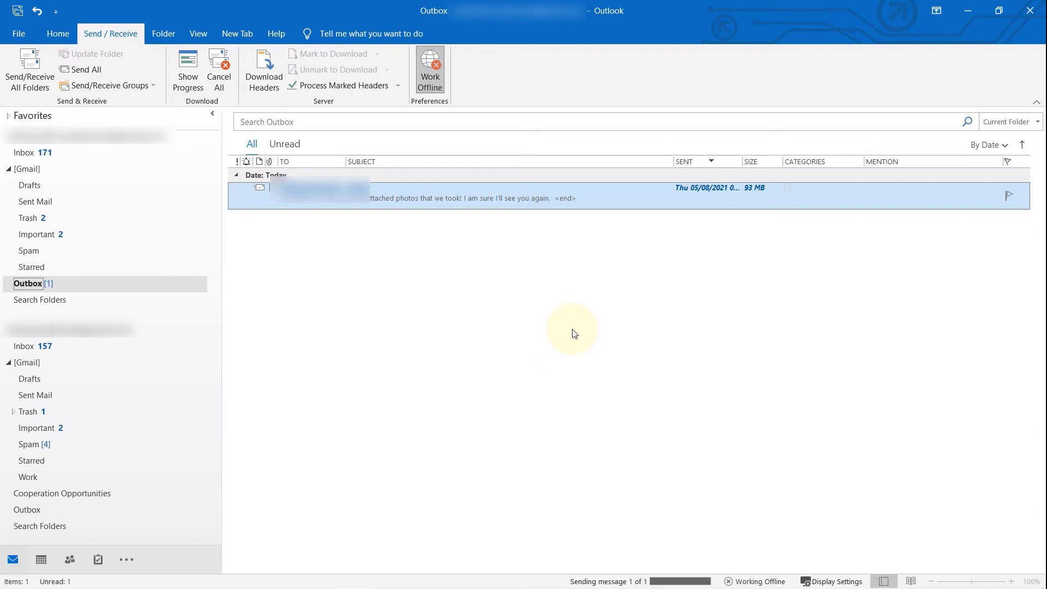
Step: Exit Outlook with Exit and Send Later, then restart Windows from Start > Power
left_click(1029, 10)
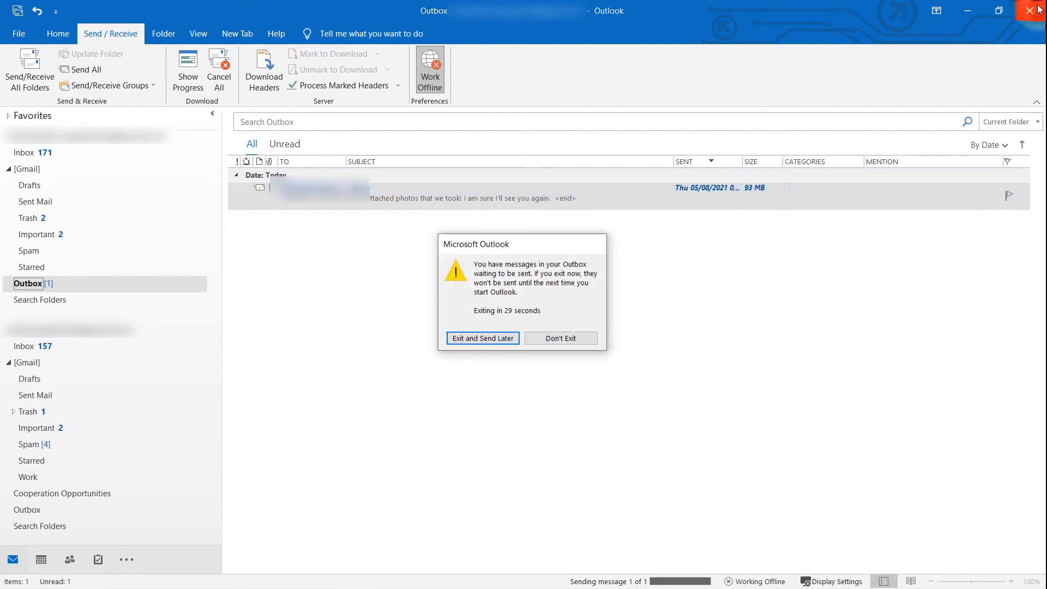
left_click(508, 340)
left_click(15, 575)
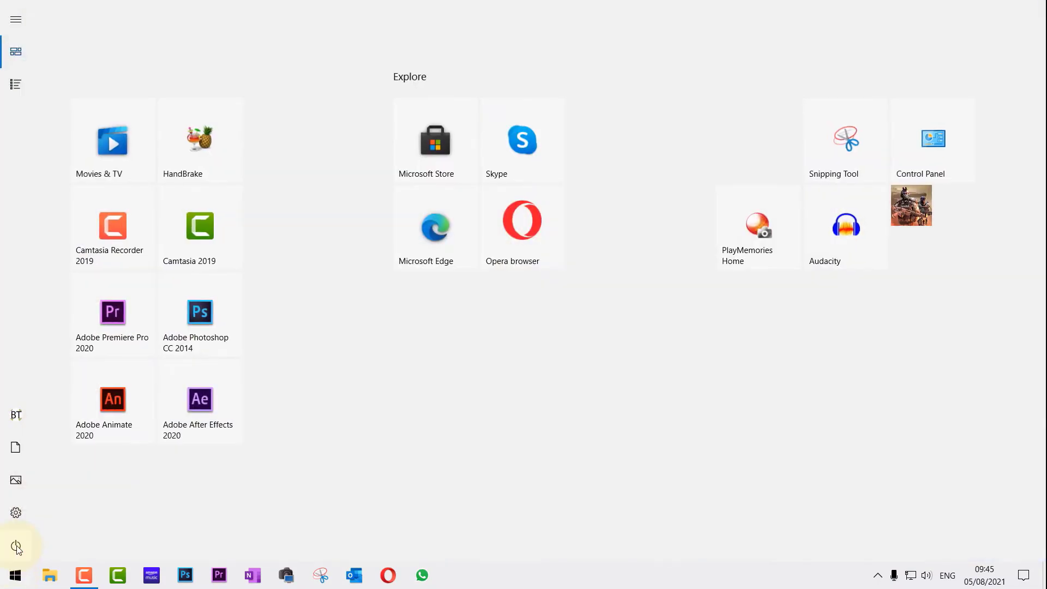
left_click(16, 546)
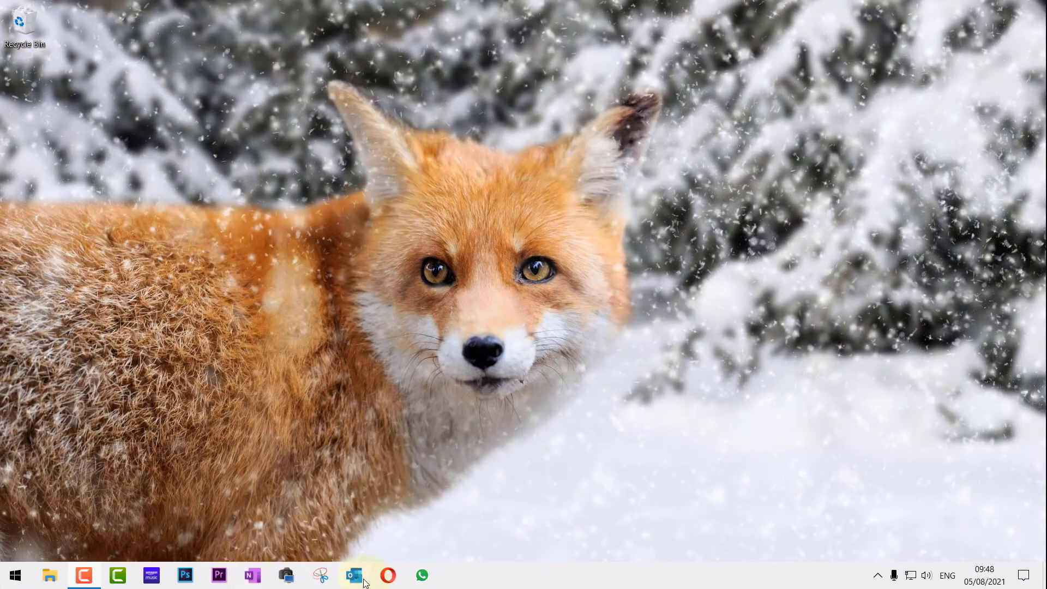
Step: Relaunch Outlook and drag the stuck 93 MB message from Outbox onto Drafts
left_click(355, 575)
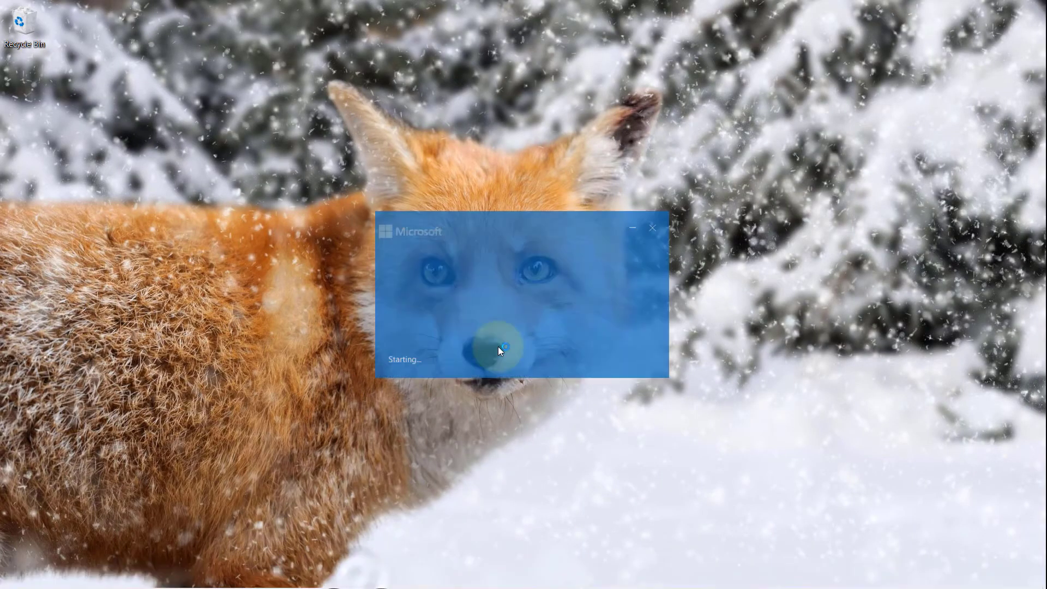
left_click(42, 283)
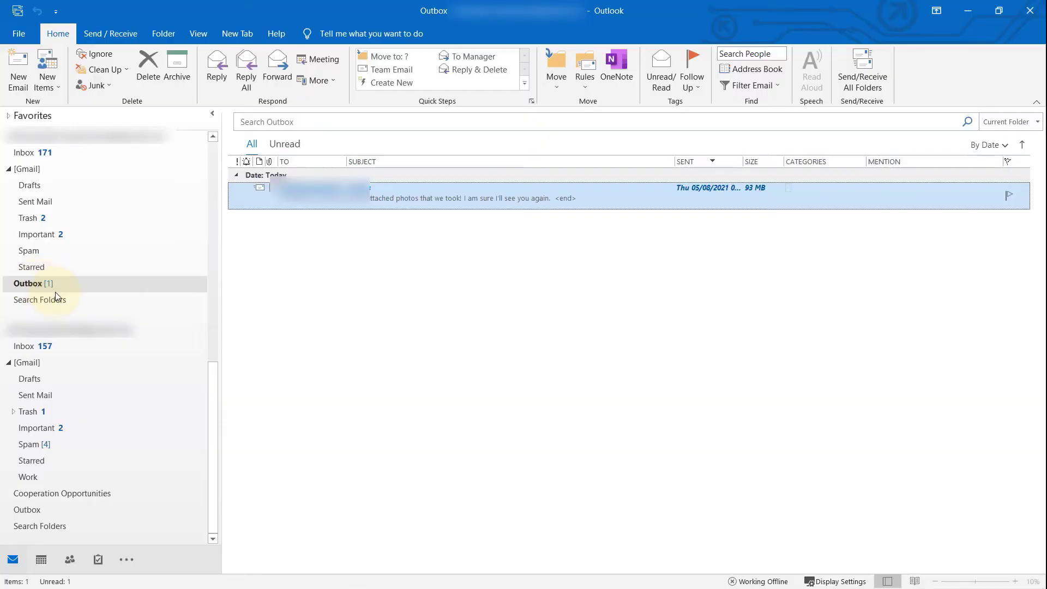
left_click(104, 33)
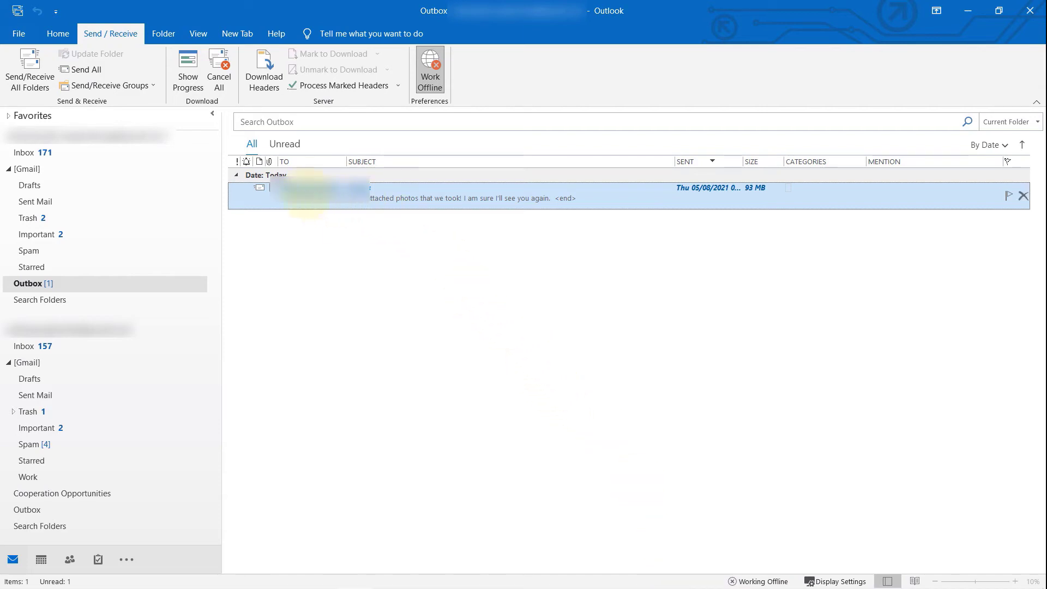
left_click_drag(308, 196, 70, 191)
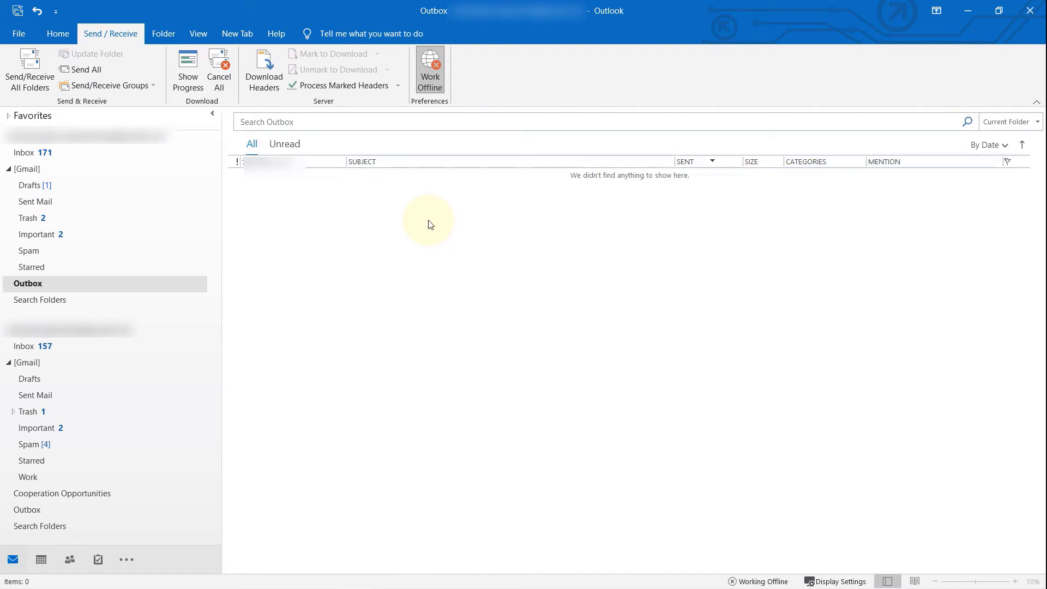
Step: Open the moved 93 MB message from Drafts for editing
left_click(69, 189)
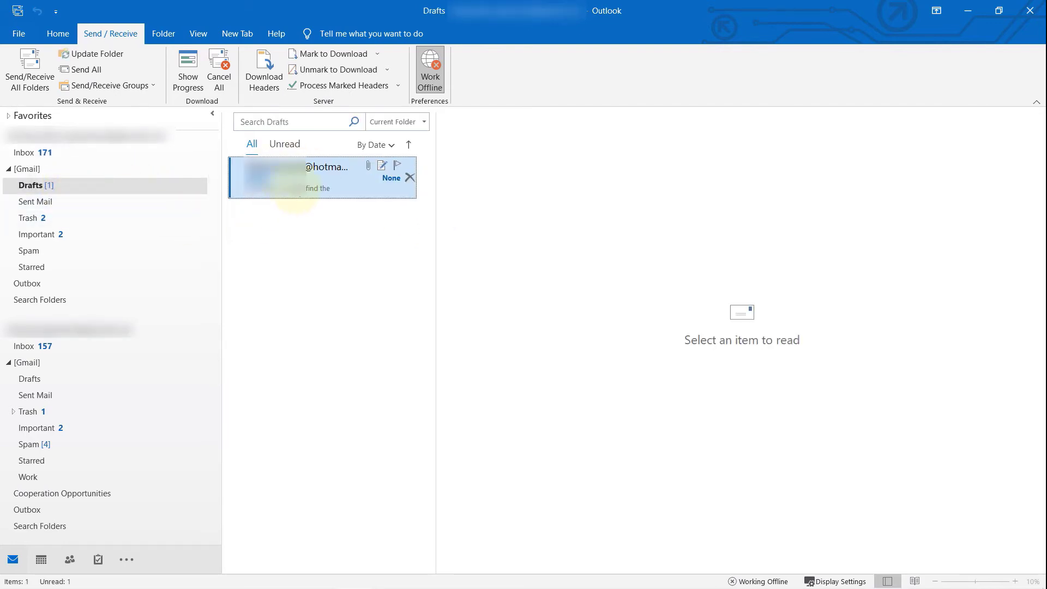
left_click(294, 190)
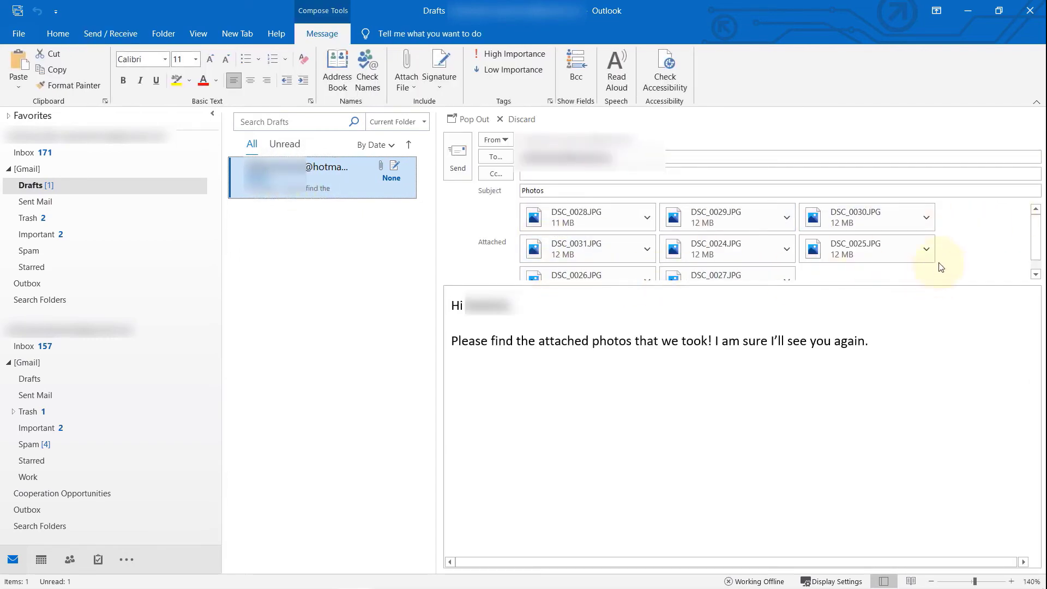
scroll(971, 247, "down", 1)
scroll(971, 247, "up", 1)
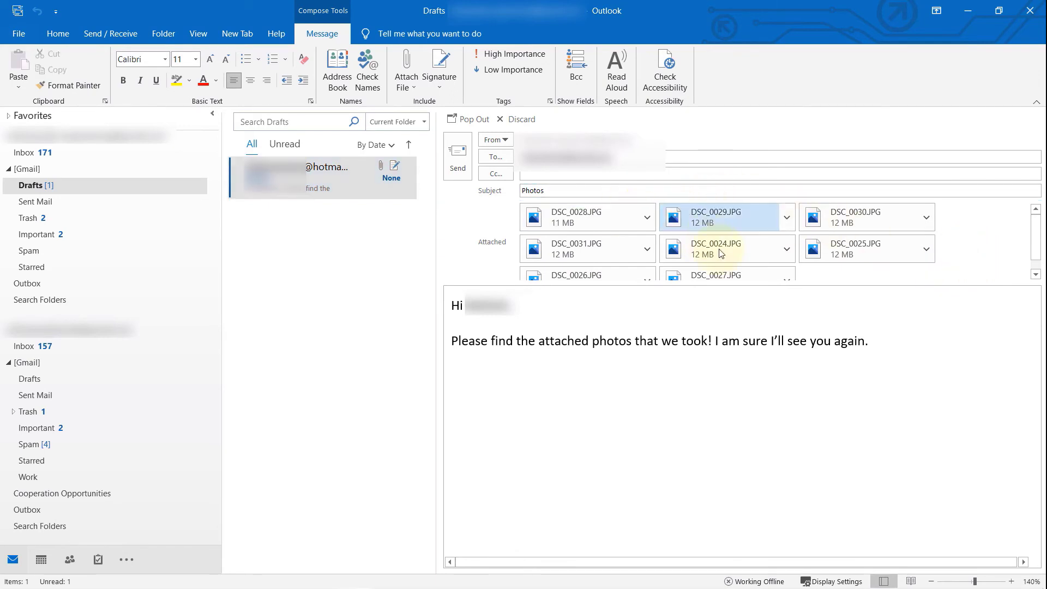
Step: Delete the five photos from DSC_0027.JPG onward plus DSC_0030.JPG, keeping DSC_0028.JPG and DSC_0029.JPG
left_click(730, 271)
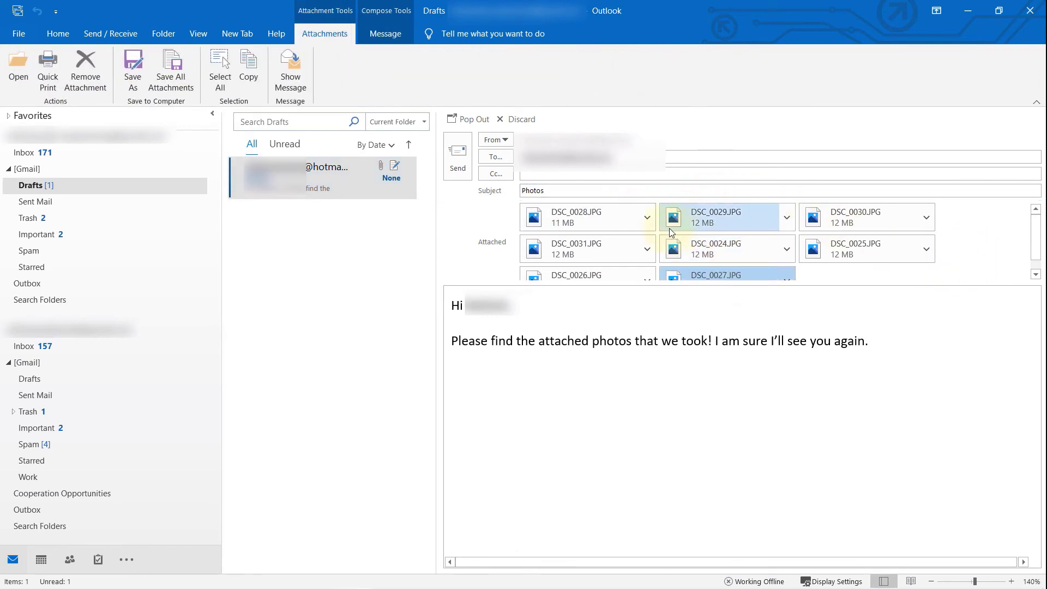
left_click(627, 256, "shift")
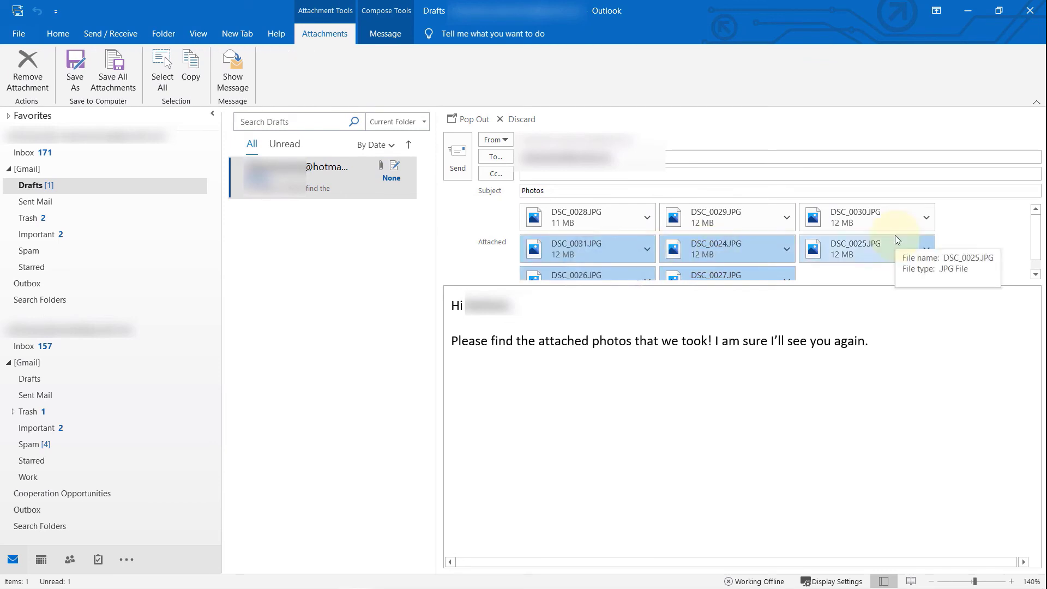
key("Delete")
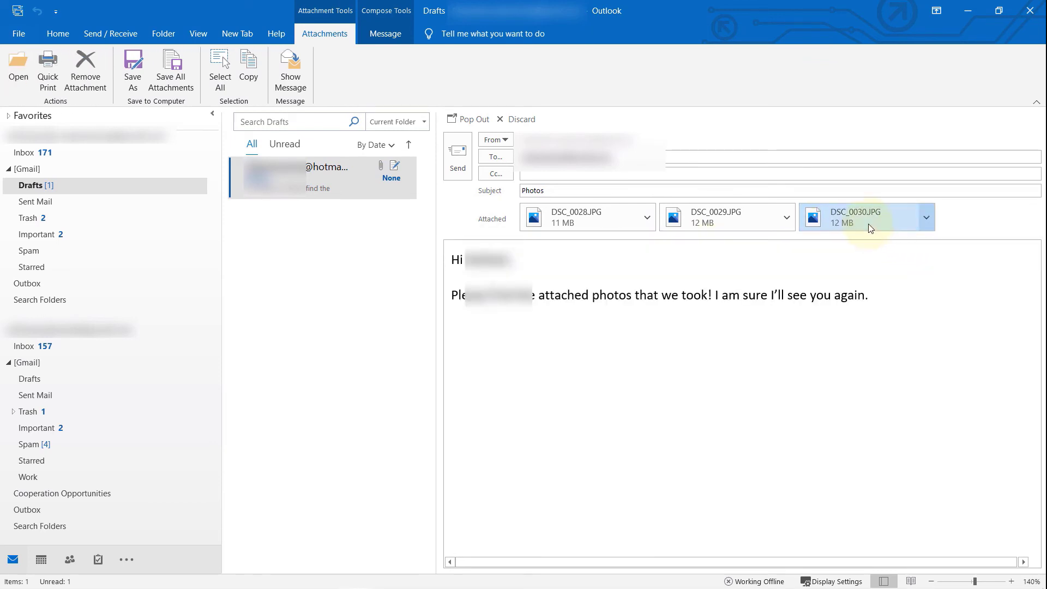
left_click(867, 225)
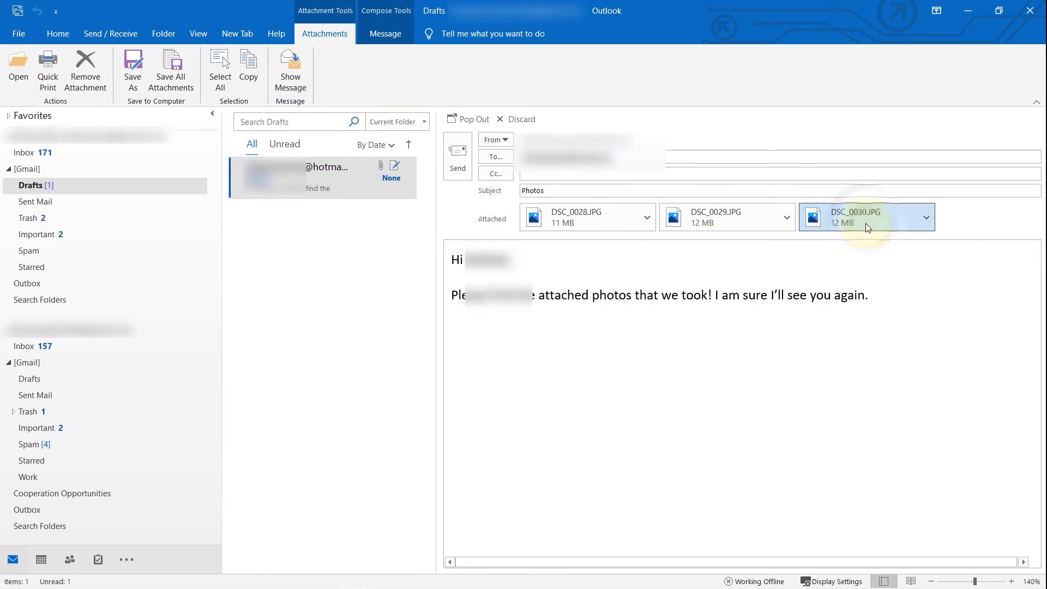
key("Delete")
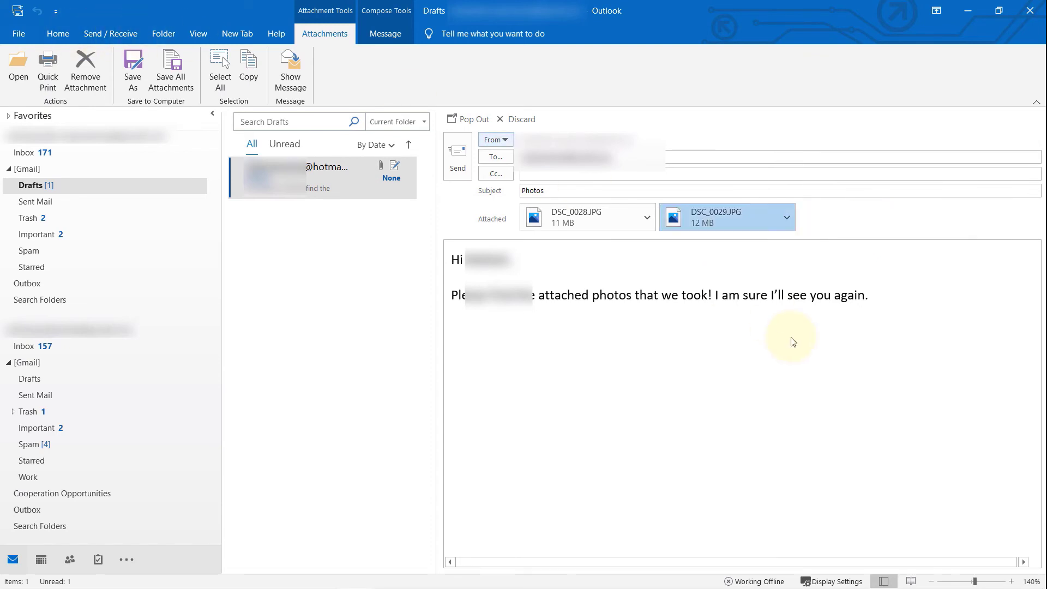
Step: Turn off Work Offline to reconnect, then send the trimmed two-photo draft
left_click(127, 35)
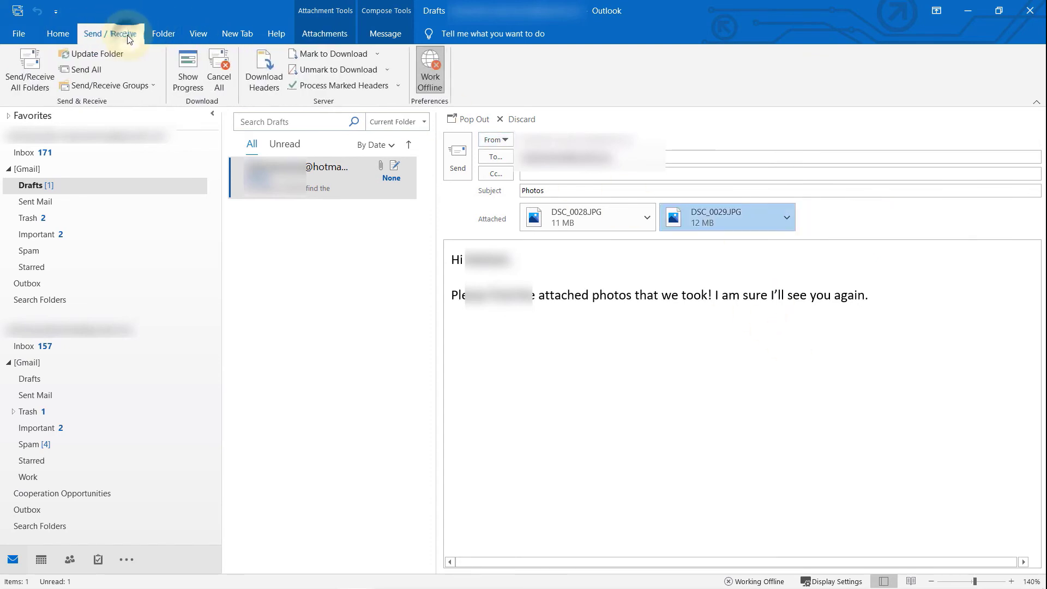
left_click(430, 90)
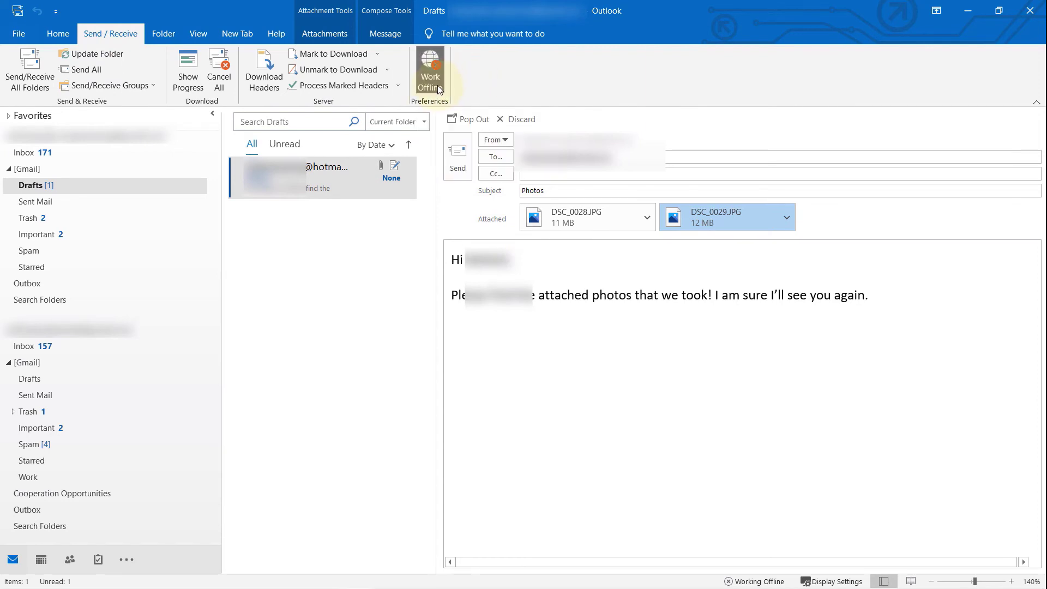
left_click(437, 85)
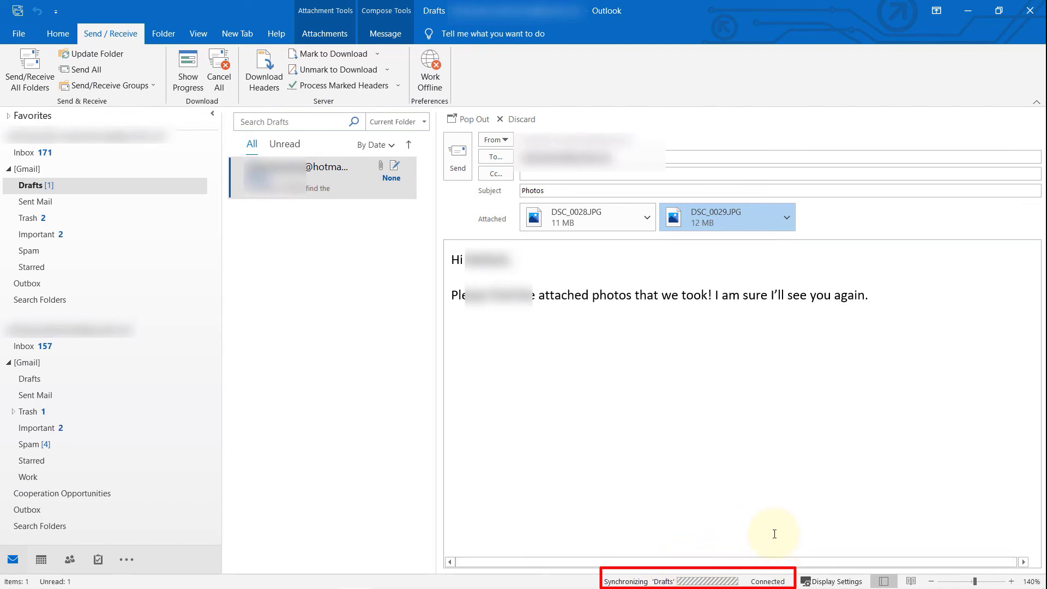
left_click(457, 168)
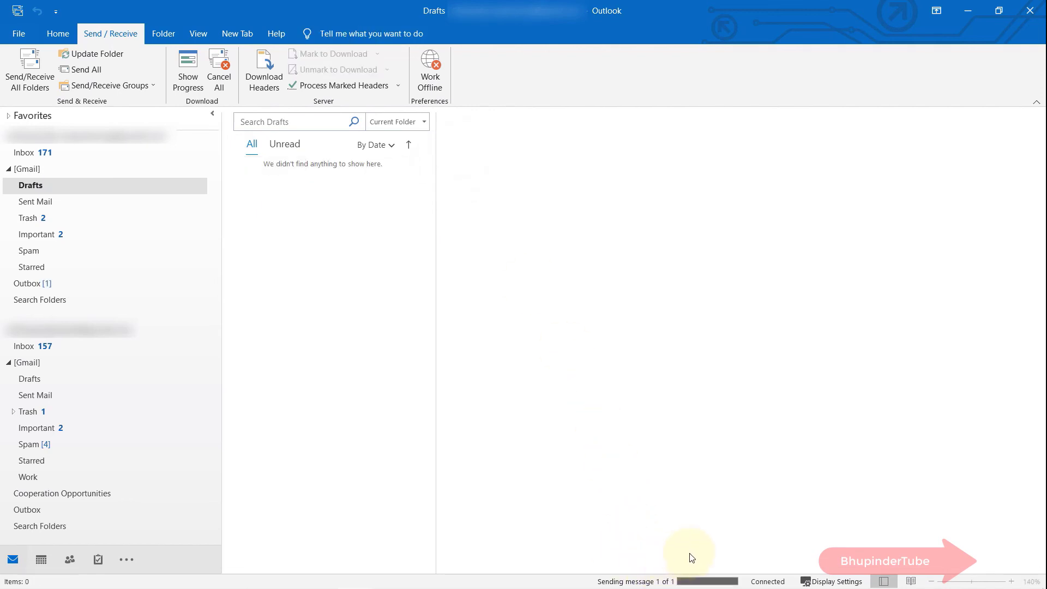
Step: Check that the Outbox (Ctrl+Shift+O) and Drafts folders are both empty
key("ctrl+shift+o")
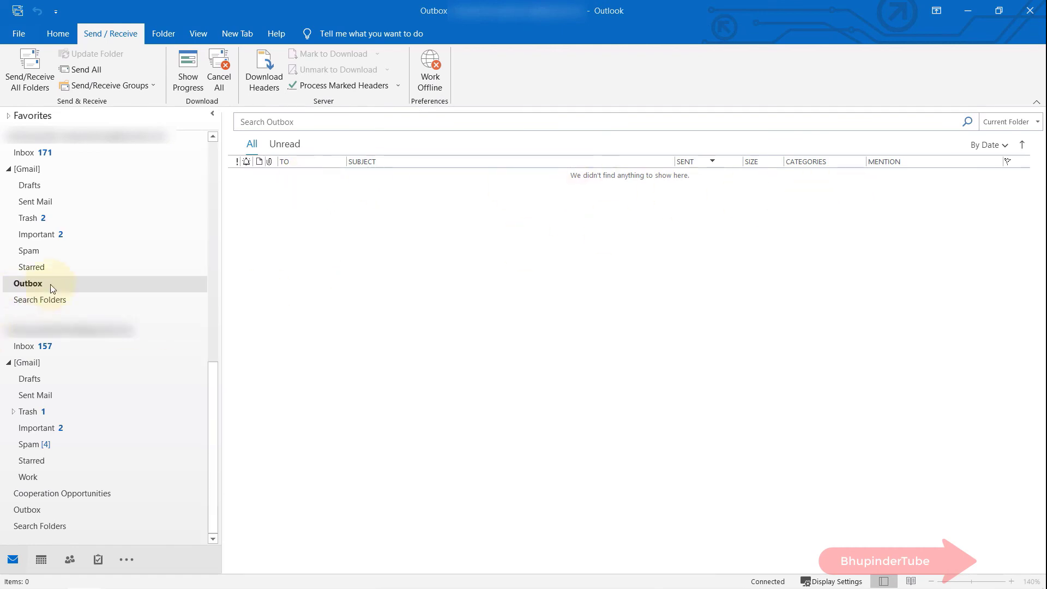
left_click(48, 186)
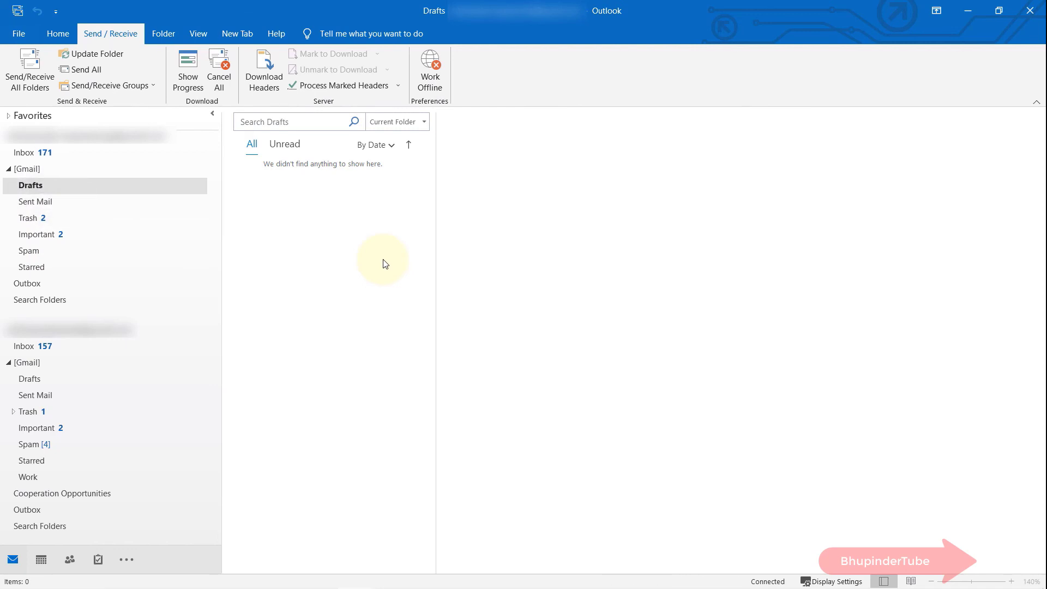